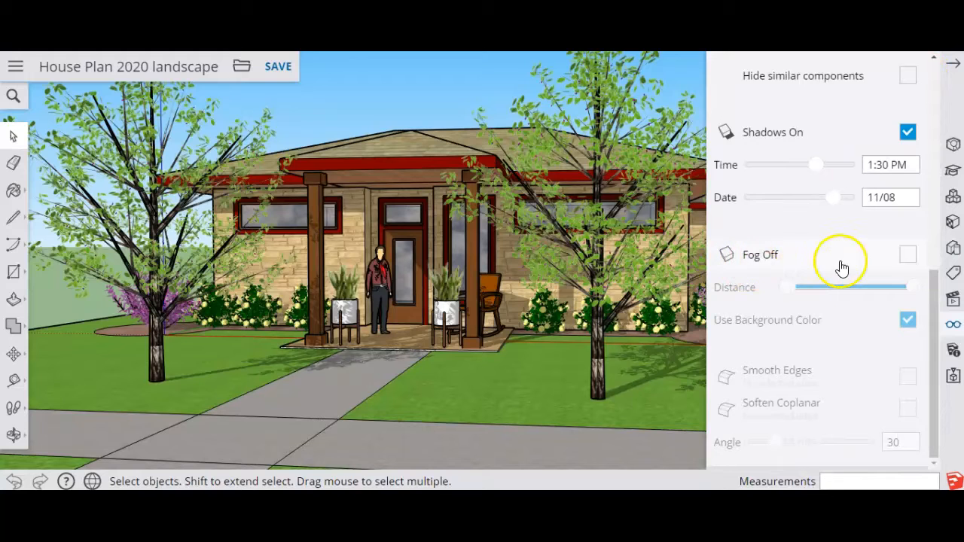
Step: Close the Display settings and apply the Generic CAD style from the Assorted Styles collection
scroll(842, 269, "up", 10)
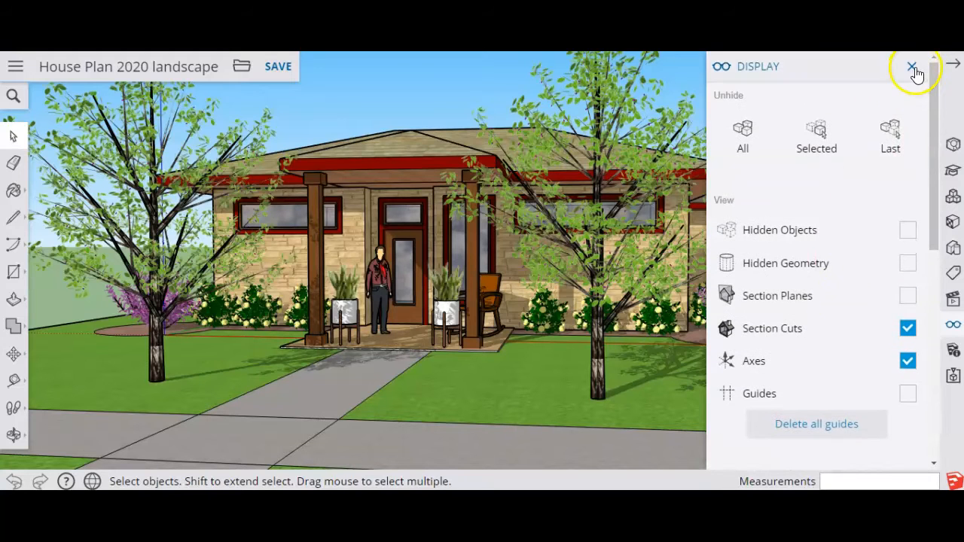
left_click(914, 68)
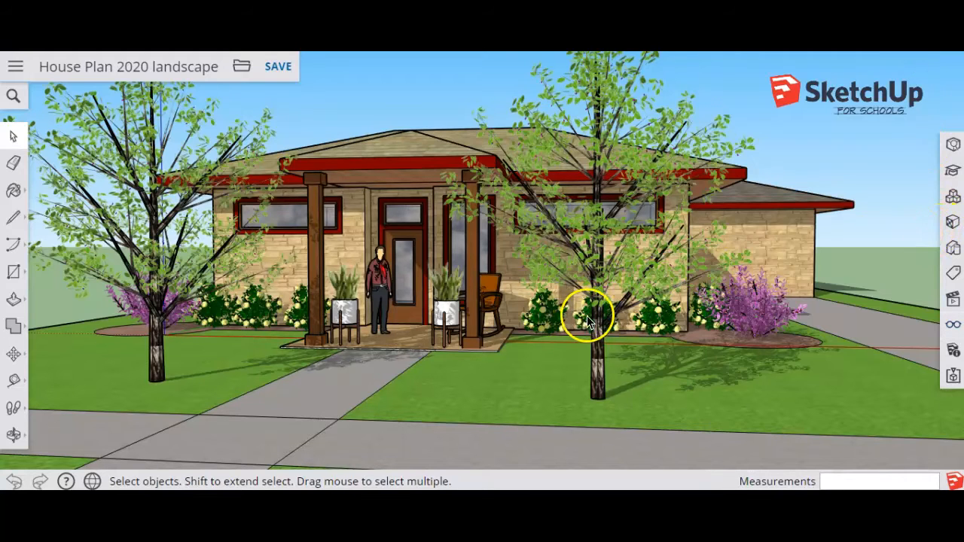
left_click(952, 251)
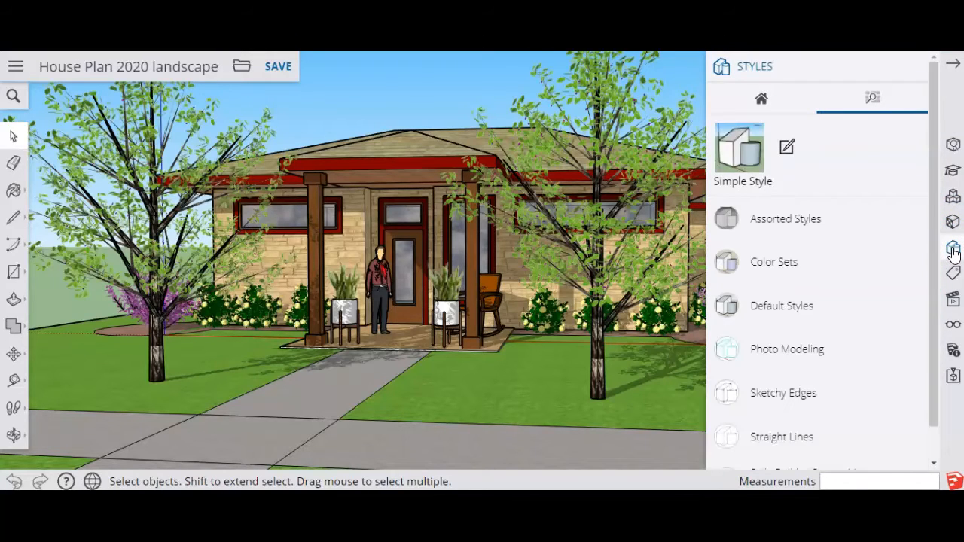
left_click(777, 223)
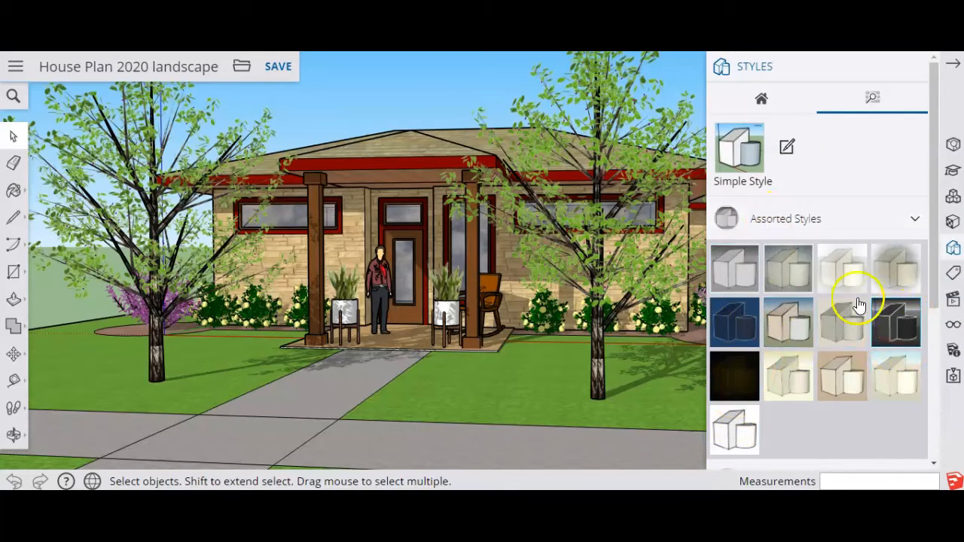
left_click(895, 331)
left_click(896, 329)
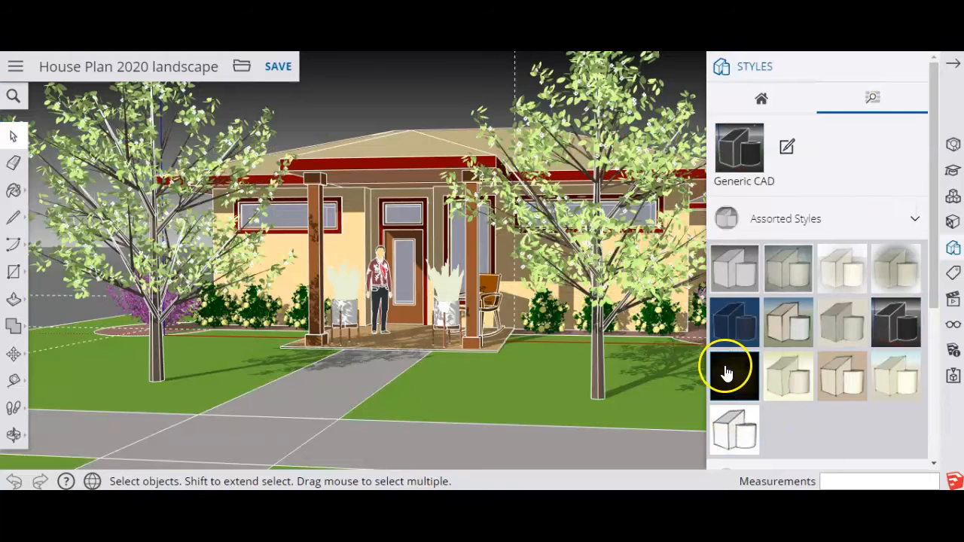
Step: Try the Monochrome Screen style on the house model, followed by the see-through X-ray style from the Default Styles collection
left_click(726, 373)
left_click(727, 373)
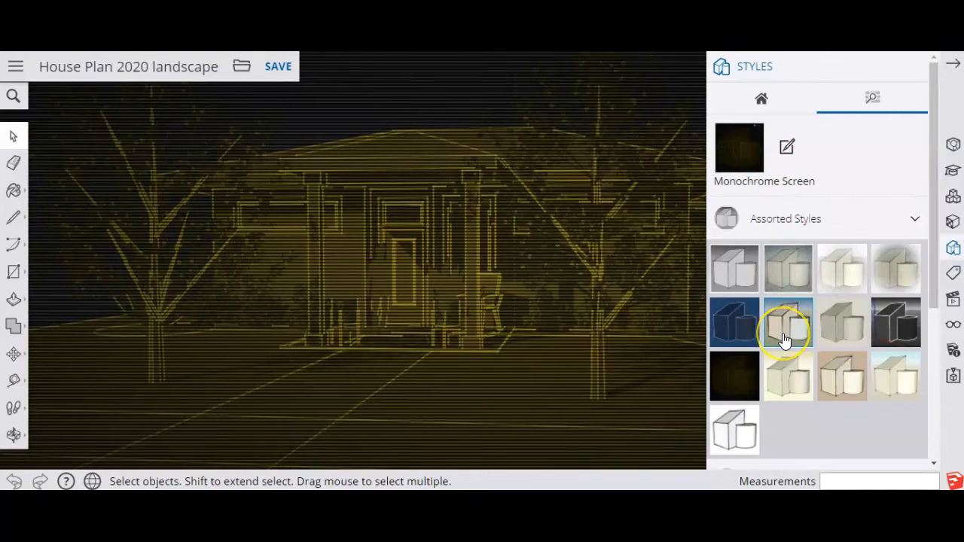
scroll(783, 341, "down", 4)
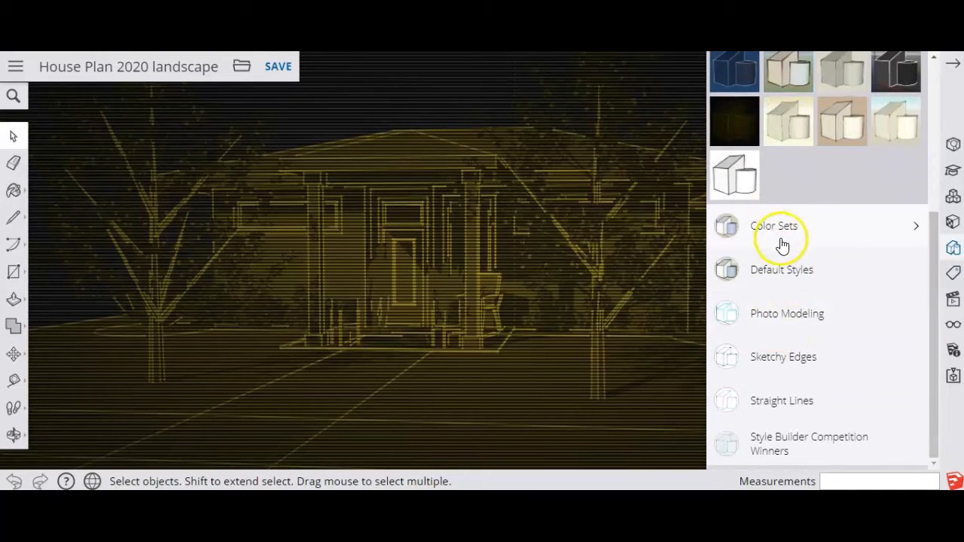
left_click(783, 279)
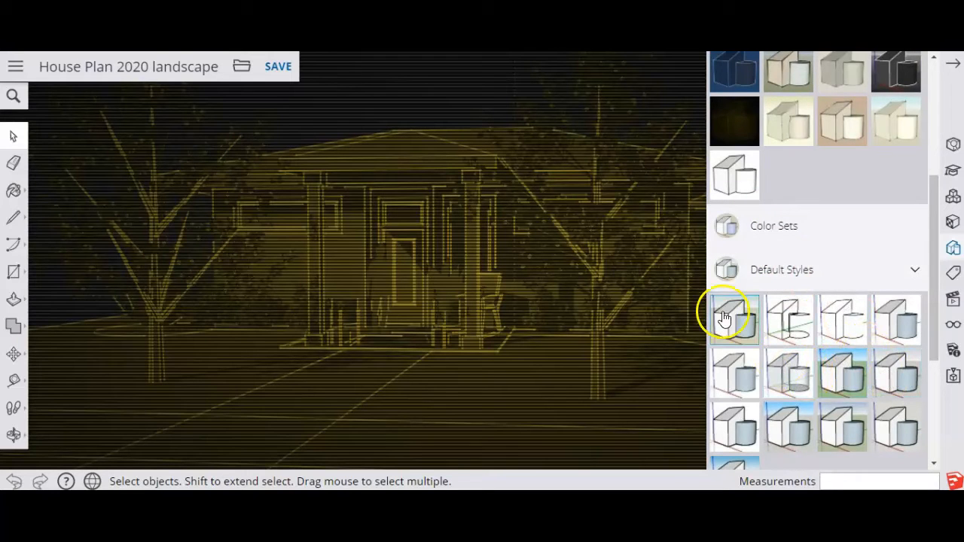
scroll(840, 279, "down", 1)
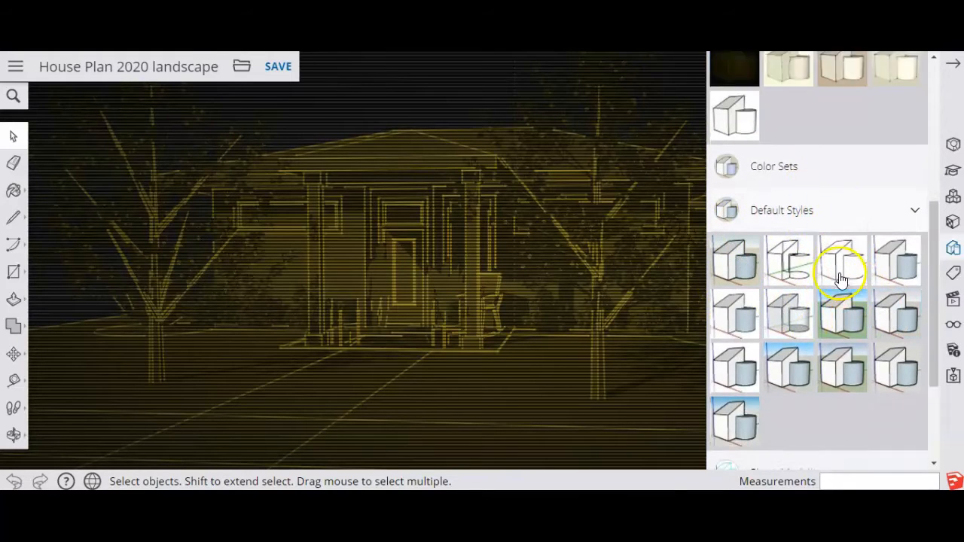
scroll(841, 280, "down", 1)
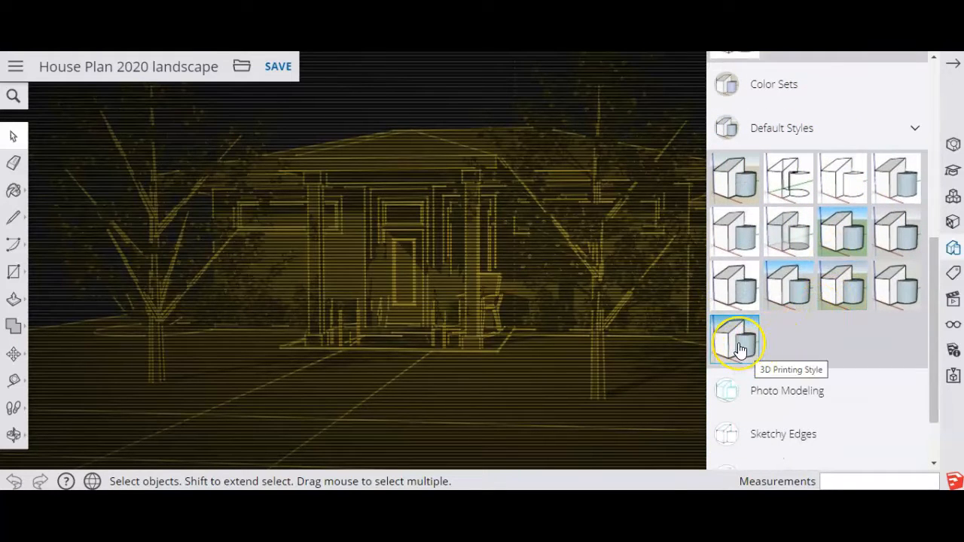
left_click(791, 240)
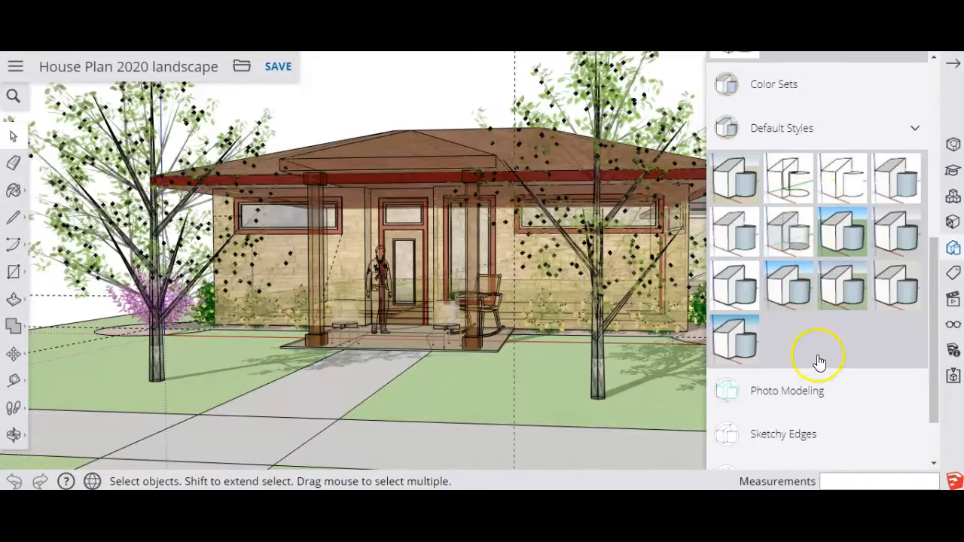
Step: Apply the Stain Edges with Frame style from the Style Builder Competition Winners collection
left_click_drag(934, 297, 936, 370)
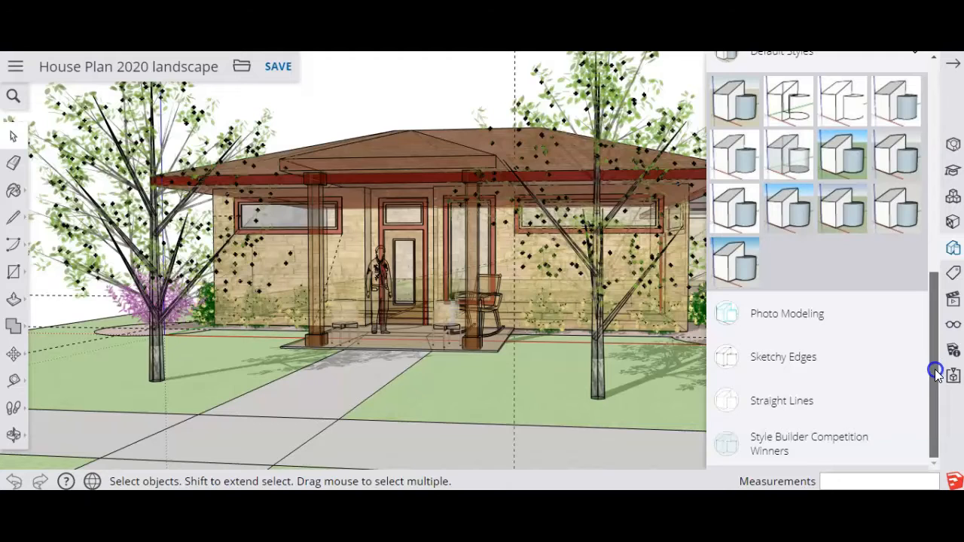
left_click(783, 443)
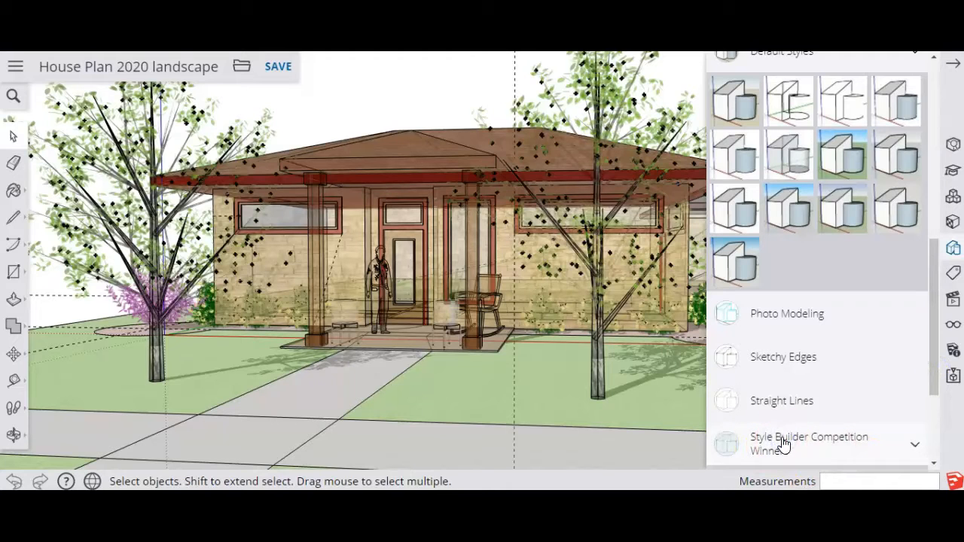
left_click_drag(938, 349, 942, 450)
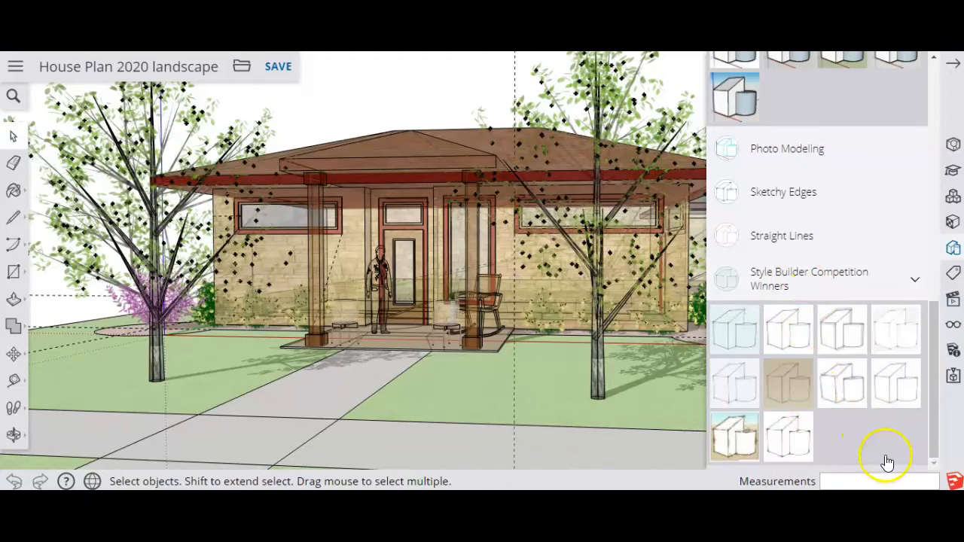
left_click(736, 444)
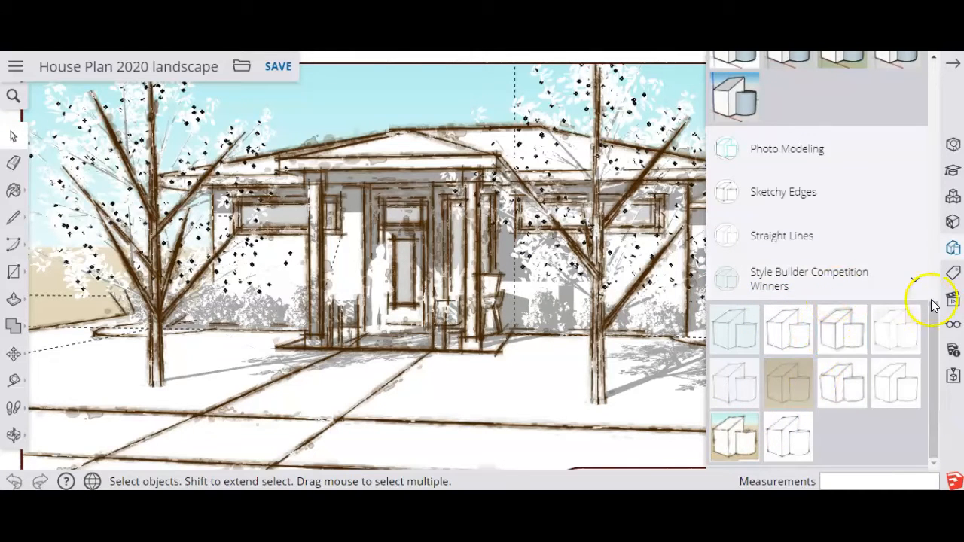
Step: Look through the Color Sets styles and apply the PSO Vignette style from the Assorted Styles collection
left_click_drag(931, 394, 909, 193)
left_click(838, 267)
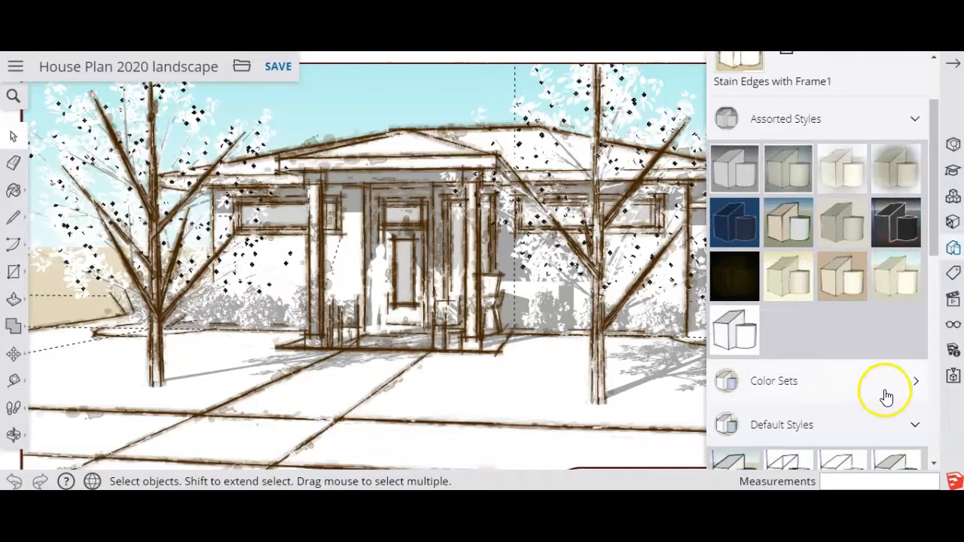
left_click(908, 382)
scroll(893, 379, "down", 4)
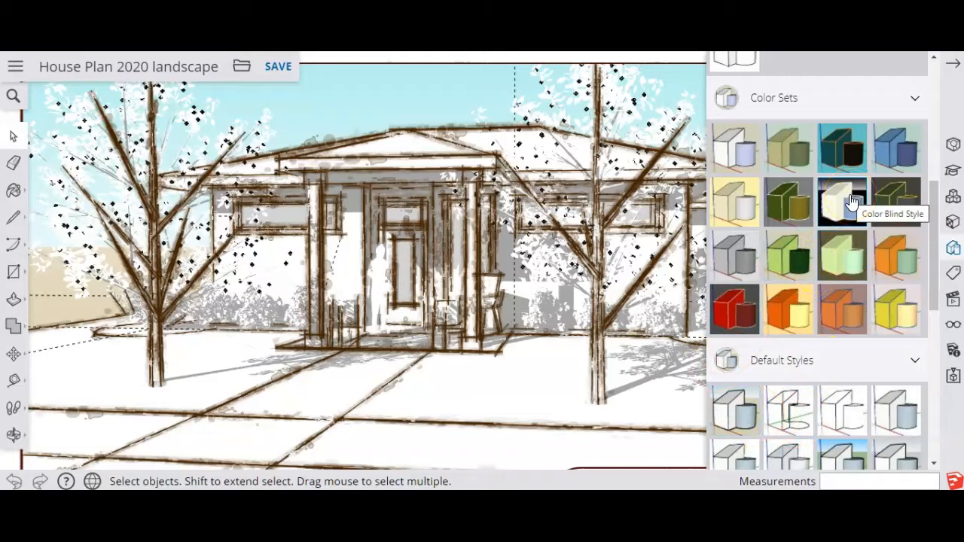
left_click_drag(936, 299, 924, 170)
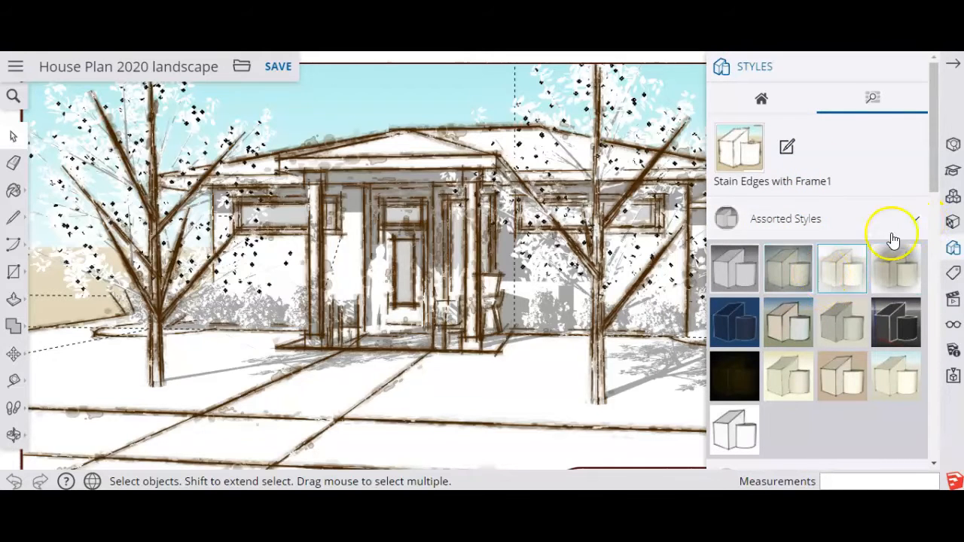
left_click_drag(934, 161, 931, 138)
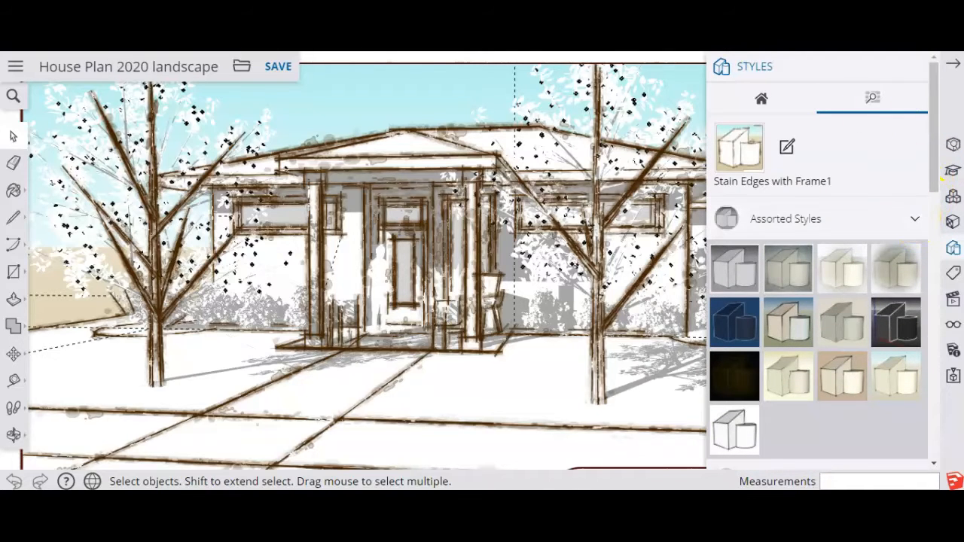
left_click(893, 269)
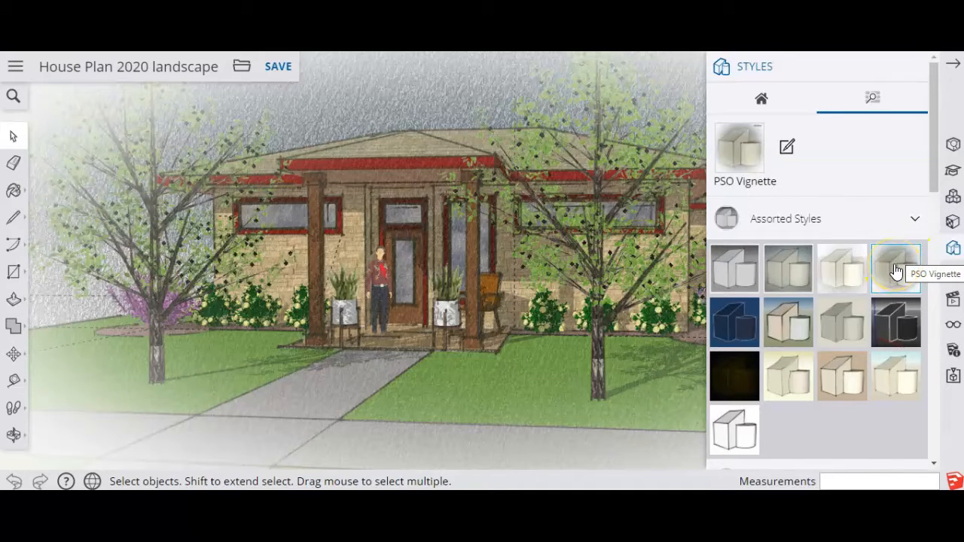
left_click(896, 272)
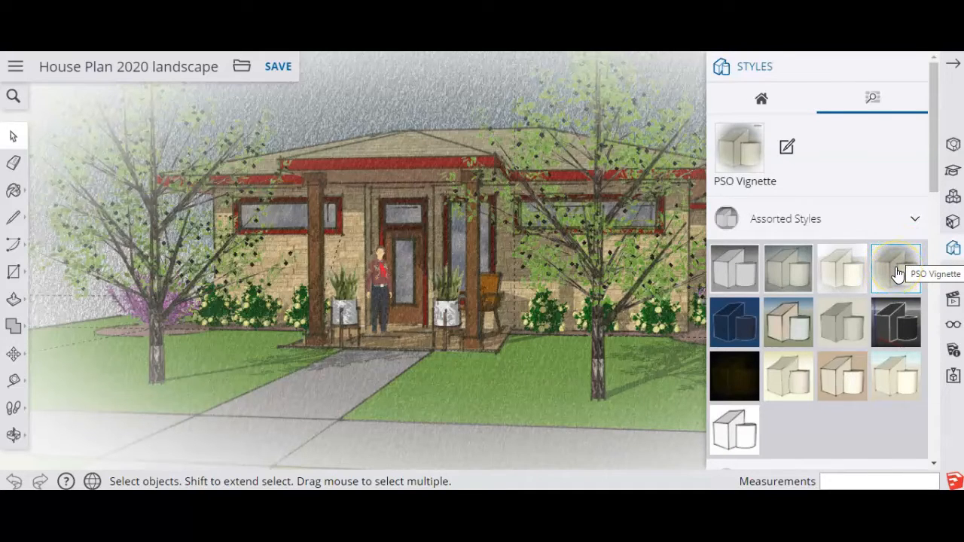
Step: Collapse the Assorted Styles and Color Sets collections and apply the Simple Style from the Default Styles
left_click(914, 221)
left_click(910, 259)
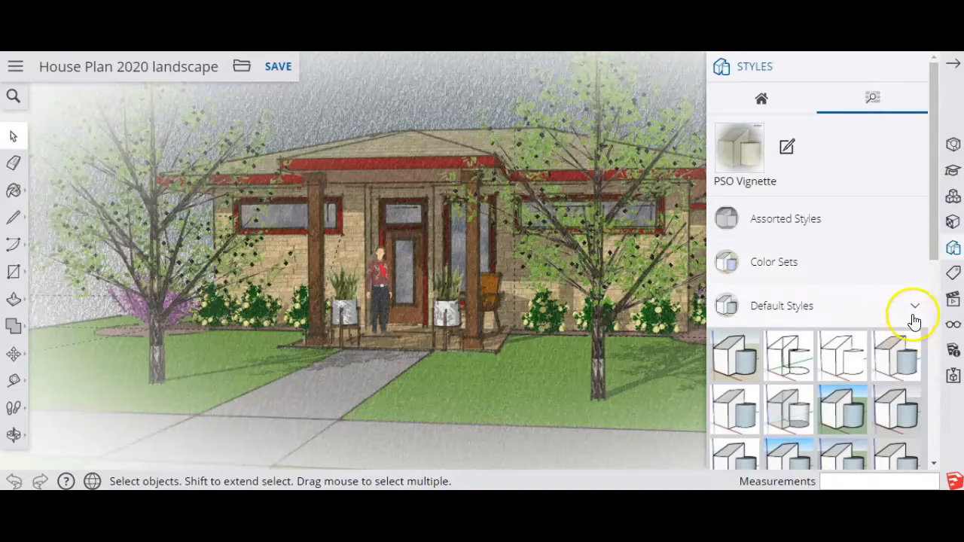
scroll(889, 345, "down", 2)
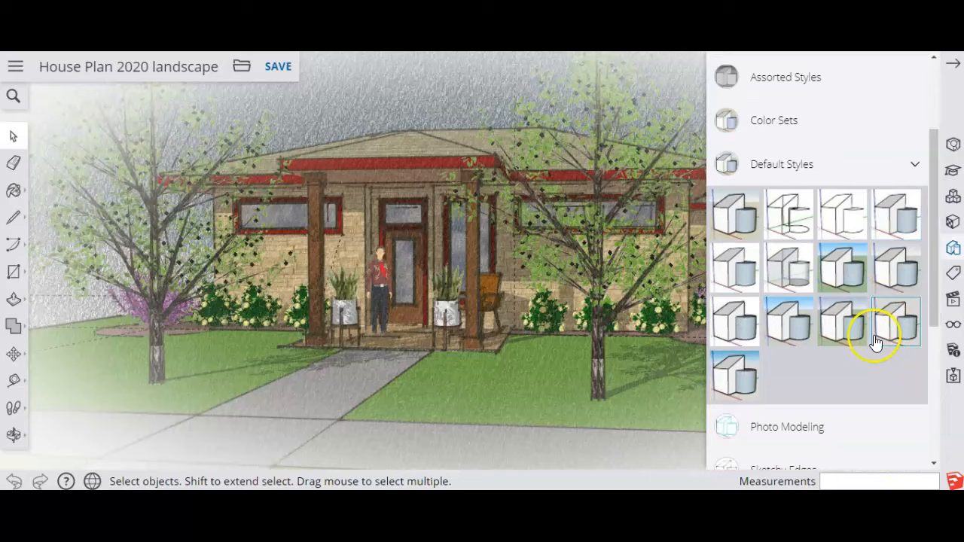
left_click(848, 262)
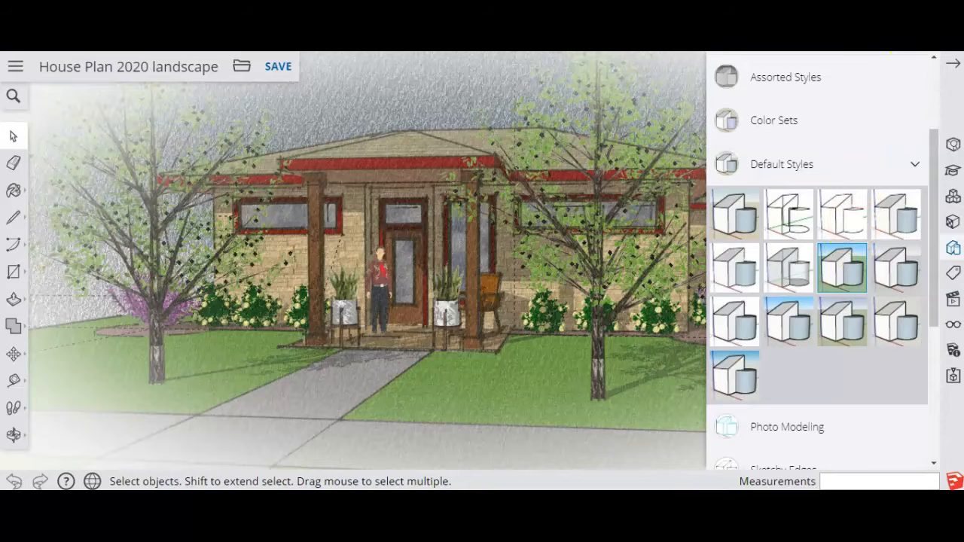
left_click(847, 316)
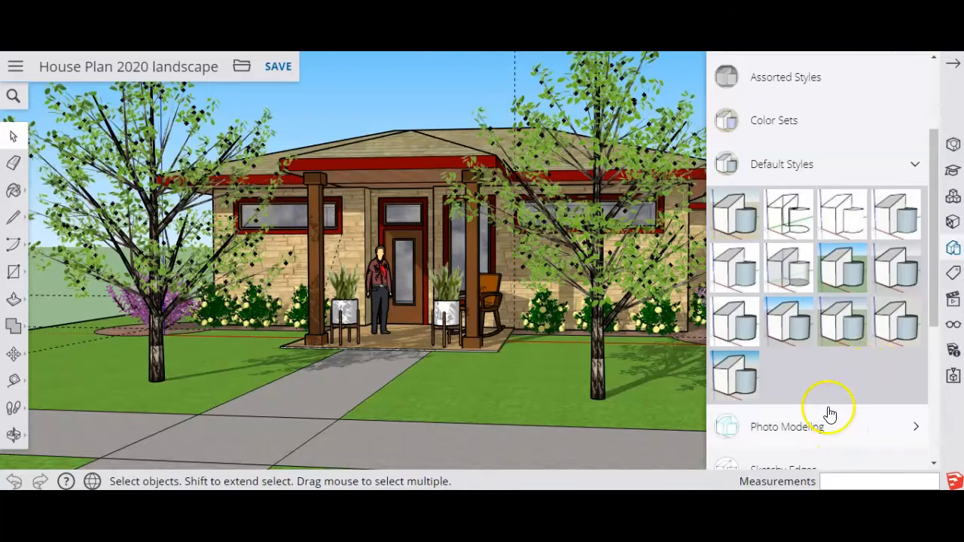
Step: Collapse the Default Styles and Style Builder Competition Winners collections and close the Styles settings
left_click(915, 167)
left_click(913, 340)
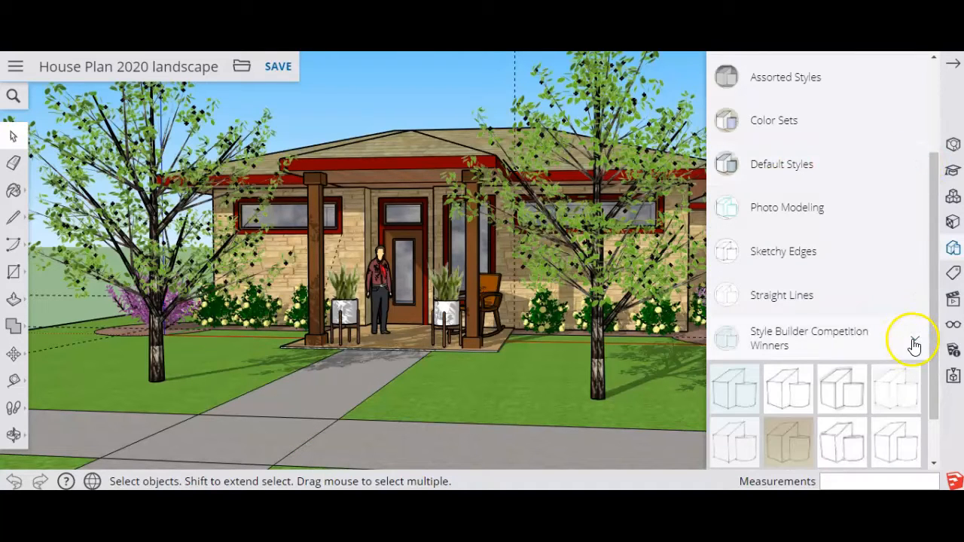
left_click(913, 342)
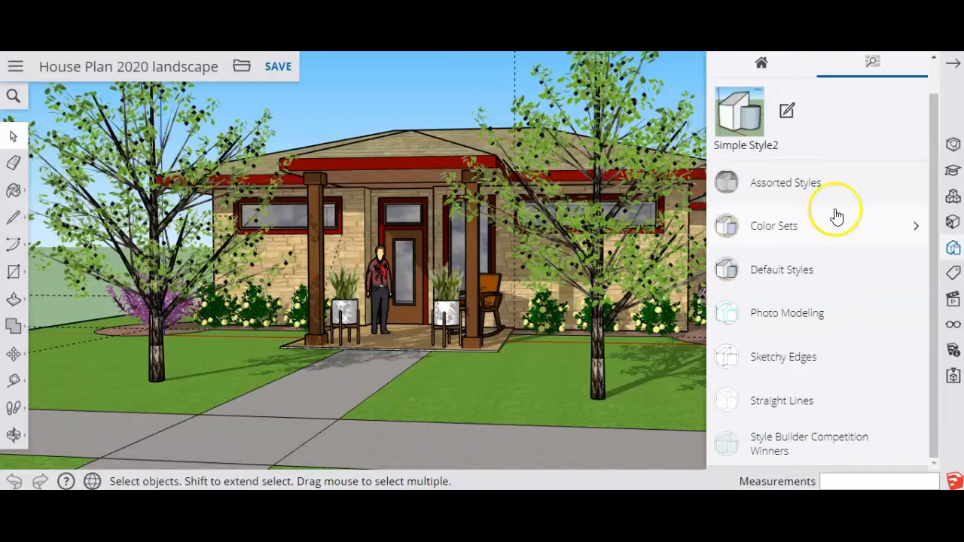
left_click_drag(935, 159, 914, 72)
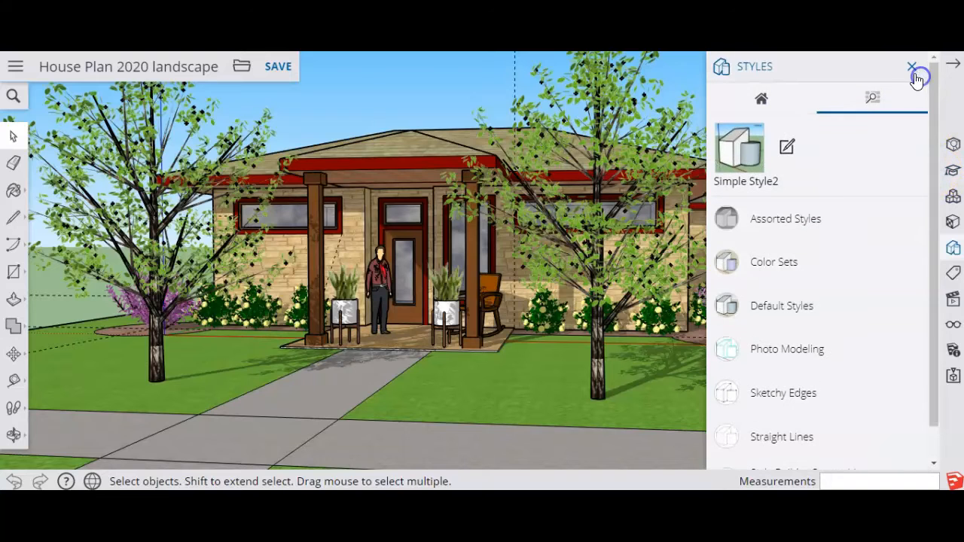
left_click(914, 71)
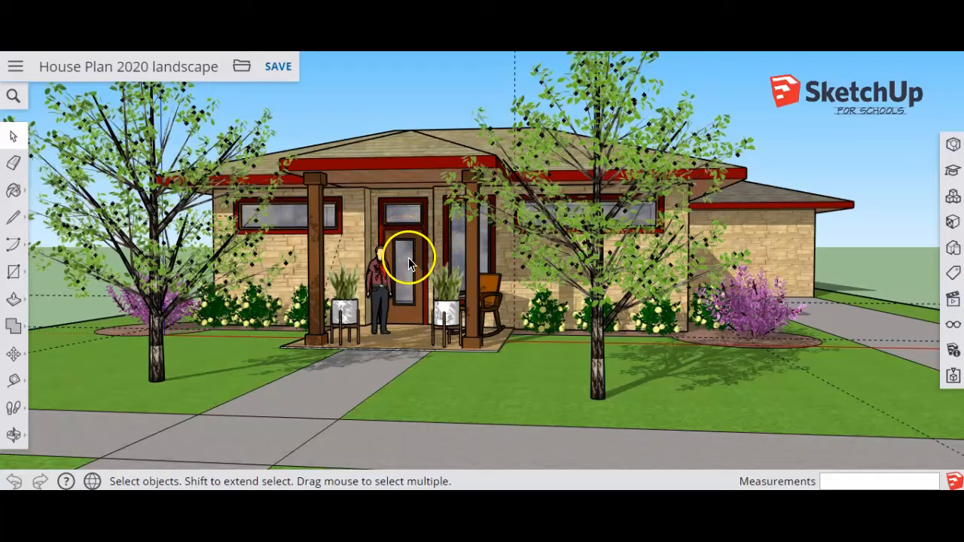
Step: Add a scene of the current front view of the house, and switch to Scene 6 and back to the new scene
left_click(953, 301)
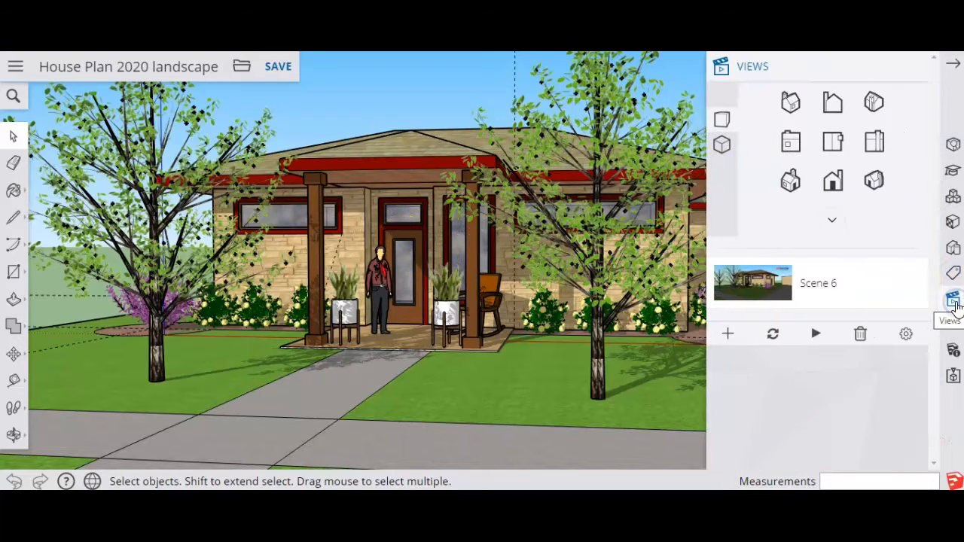
left_click(730, 335)
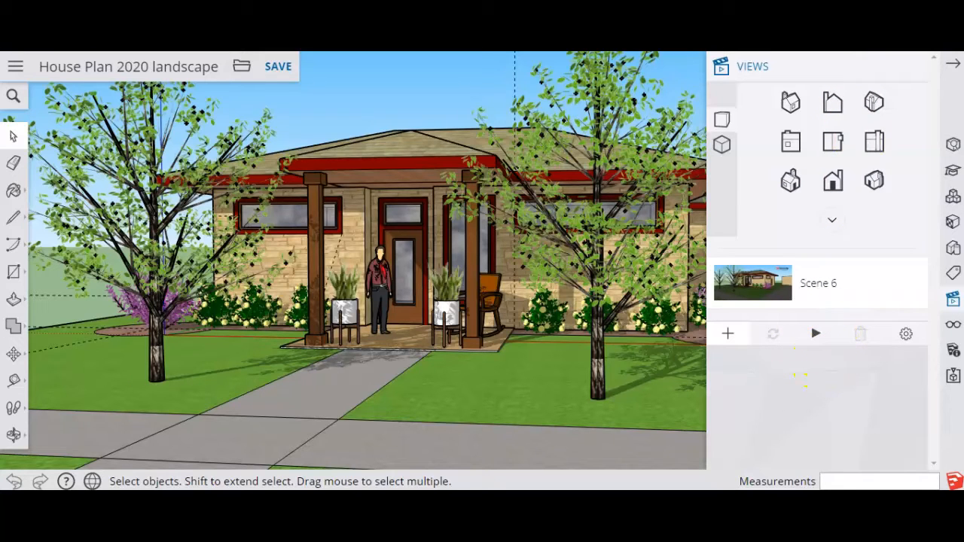
left_click(727, 333)
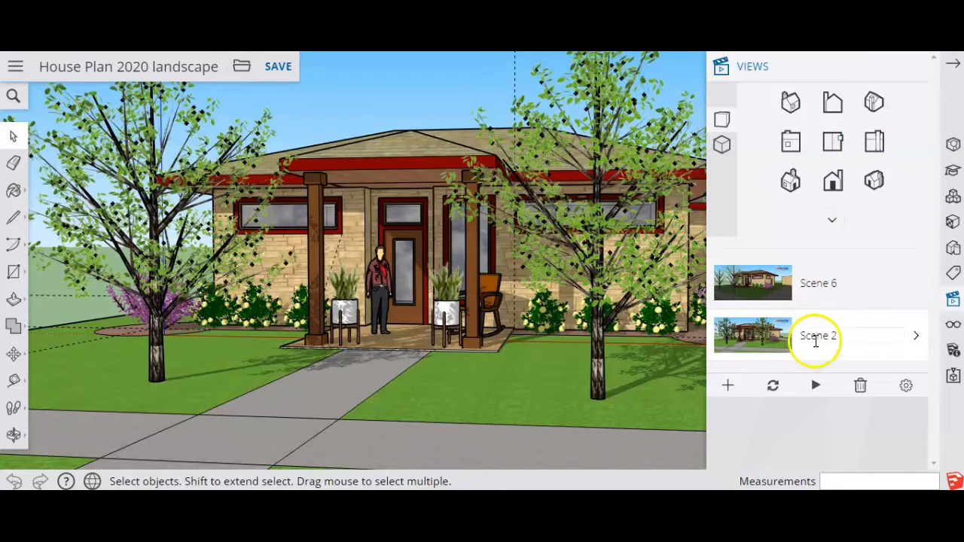
left_click(763, 283)
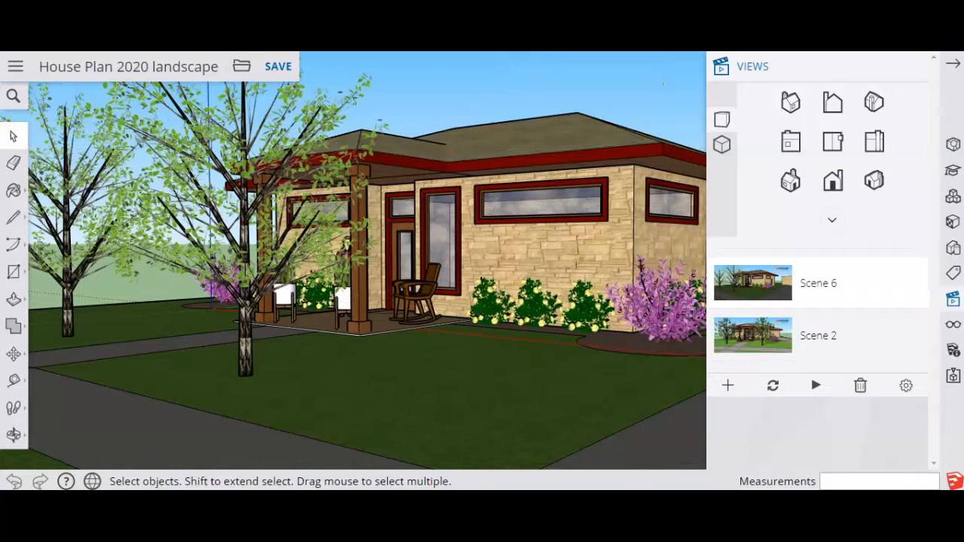
left_click(764, 345)
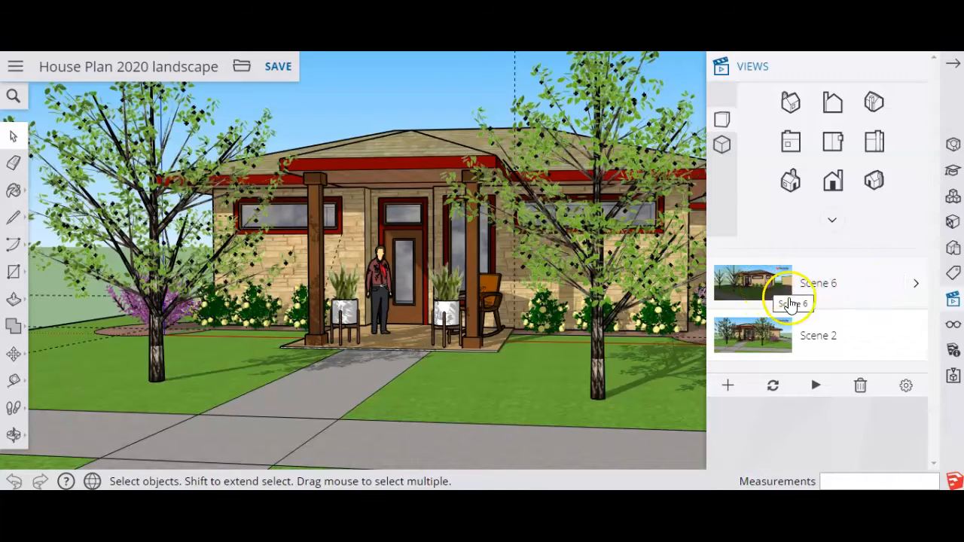
Step: Delete Scene 2 from the model's saved scenes and confirm the deletion
left_click(817, 335)
left_click(860, 385)
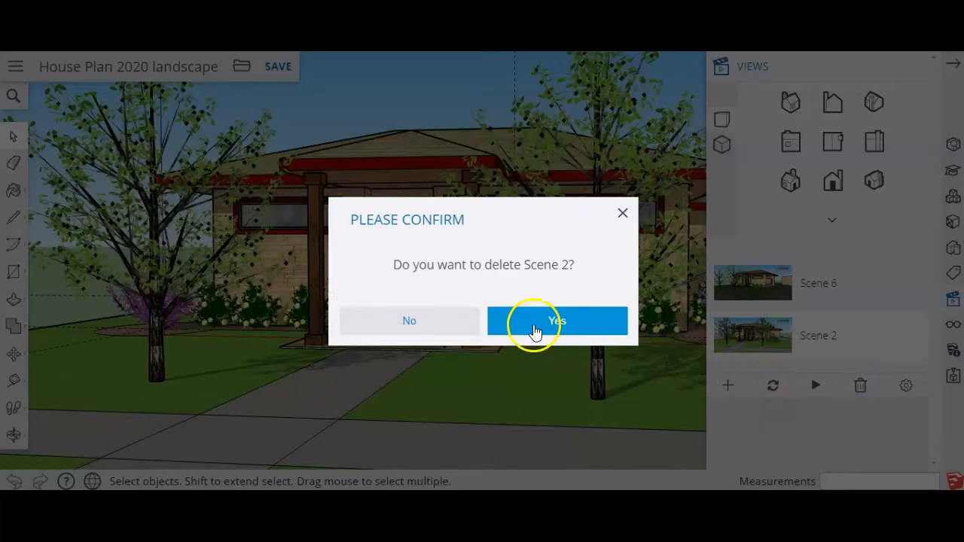
left_click(532, 324)
Step: Switch to the Scene 6 view of the house and delete that scene from the model
left_click(840, 282)
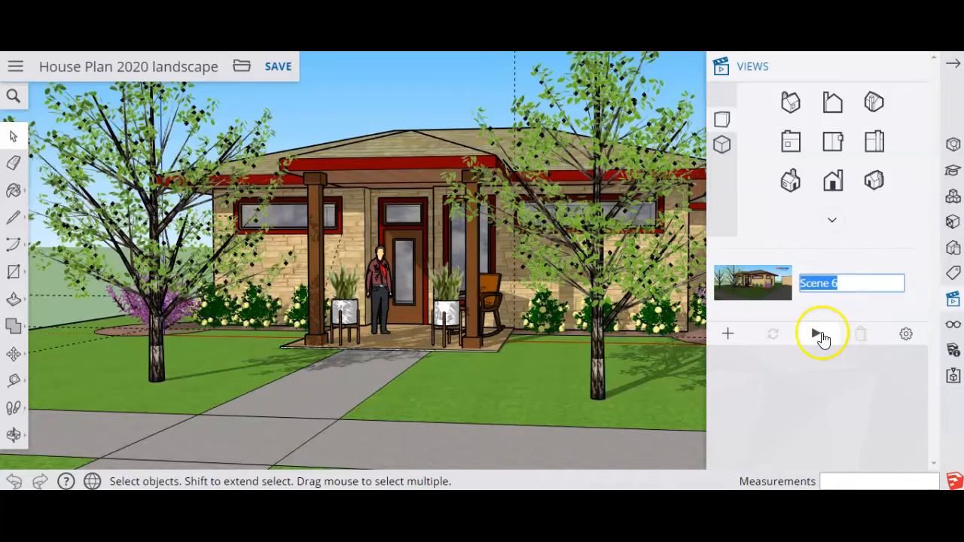
left_click(788, 289)
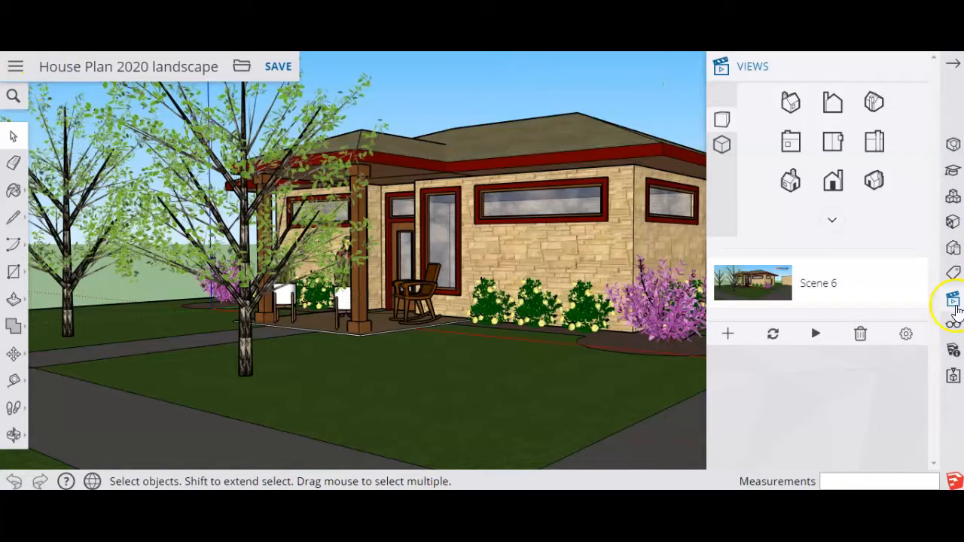
double_click(851, 283)
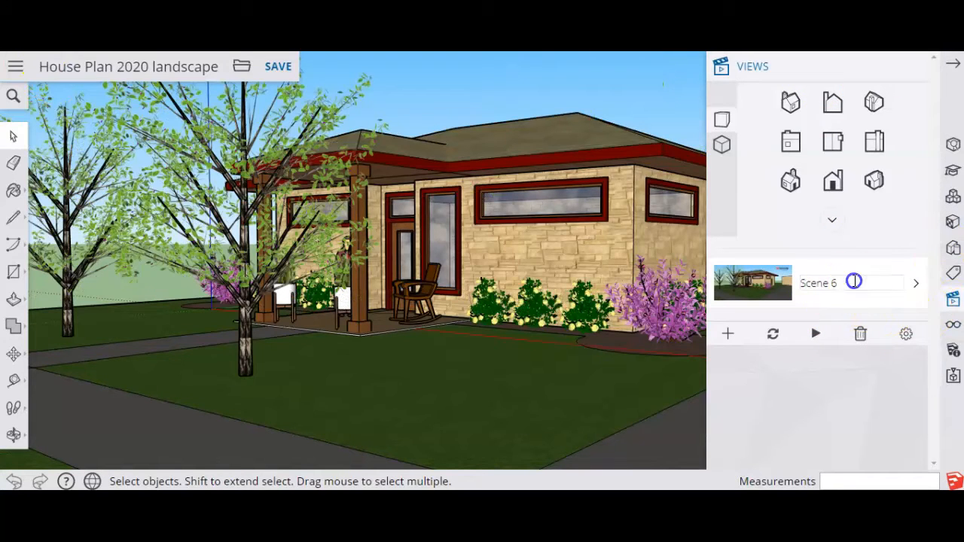
left_click(861, 336)
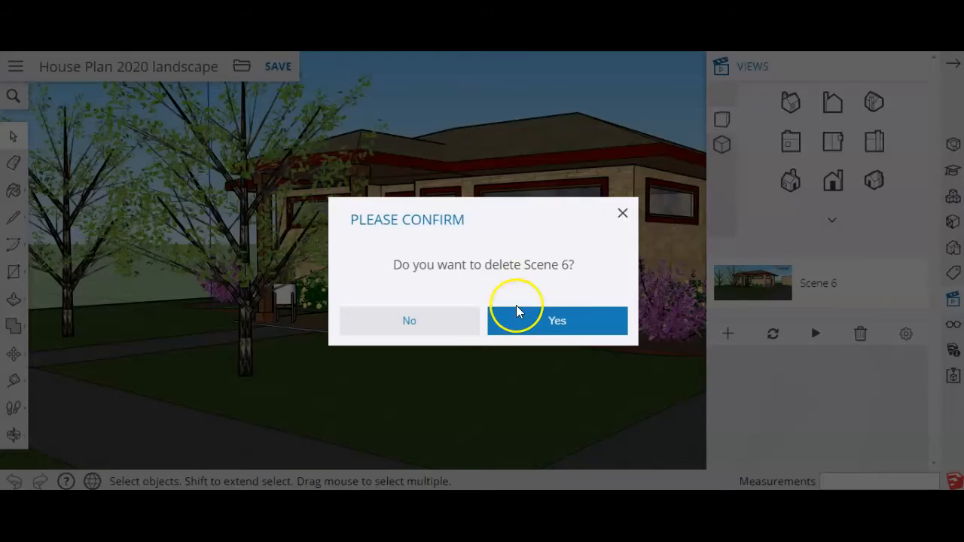
left_click(561, 322)
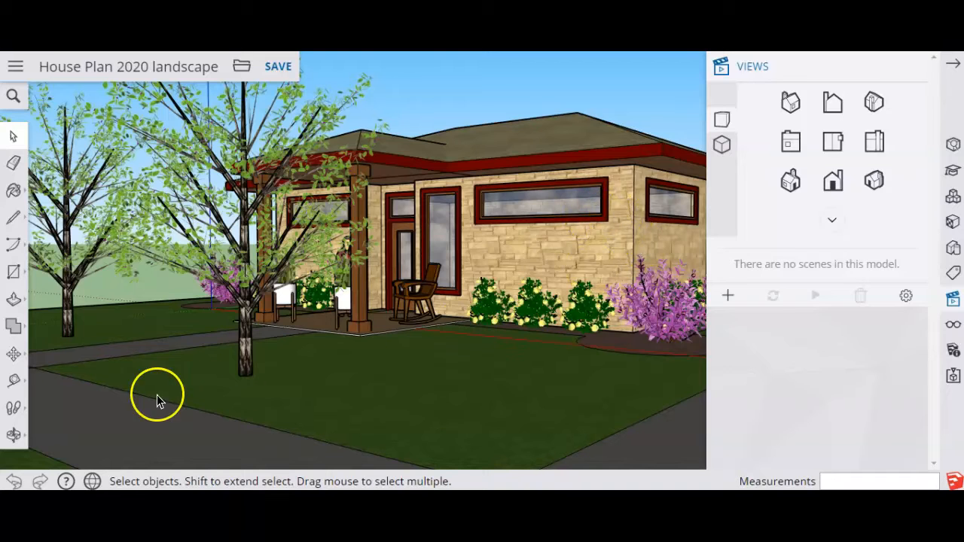
Step: Add a scene showing the house from its left front corner, with the porch behind the tree
left_click(14, 437)
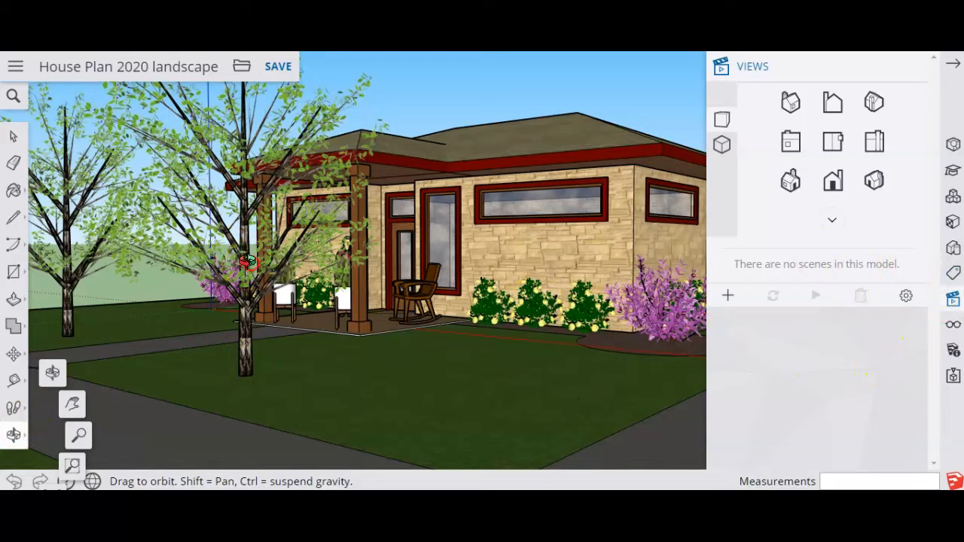
left_click_drag(305, 267, 367, 256)
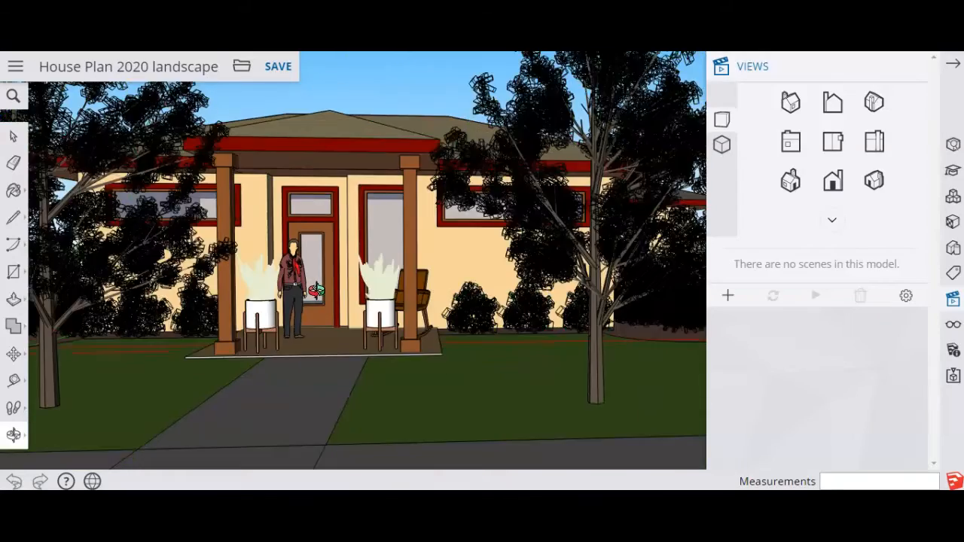
left_click_drag(311, 286, 482, 252)
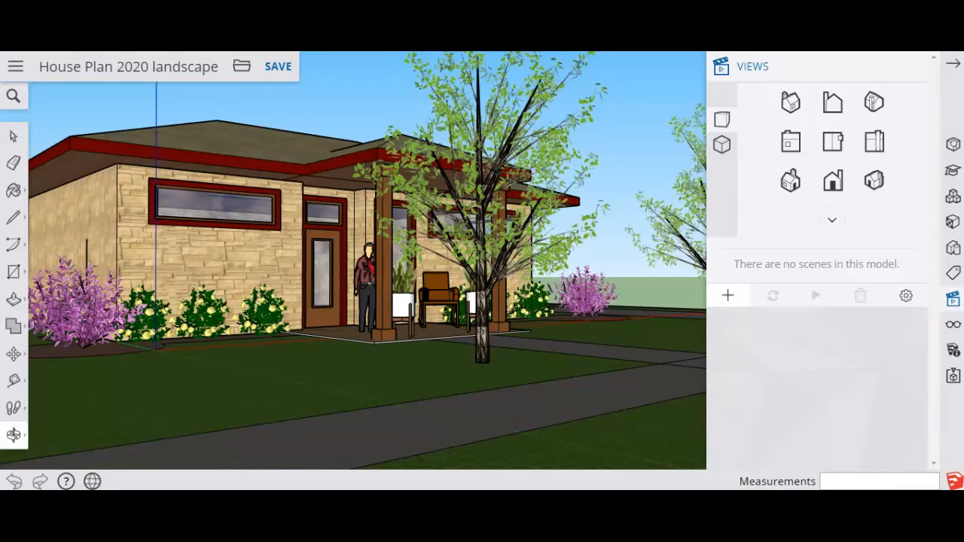
left_click(727, 295)
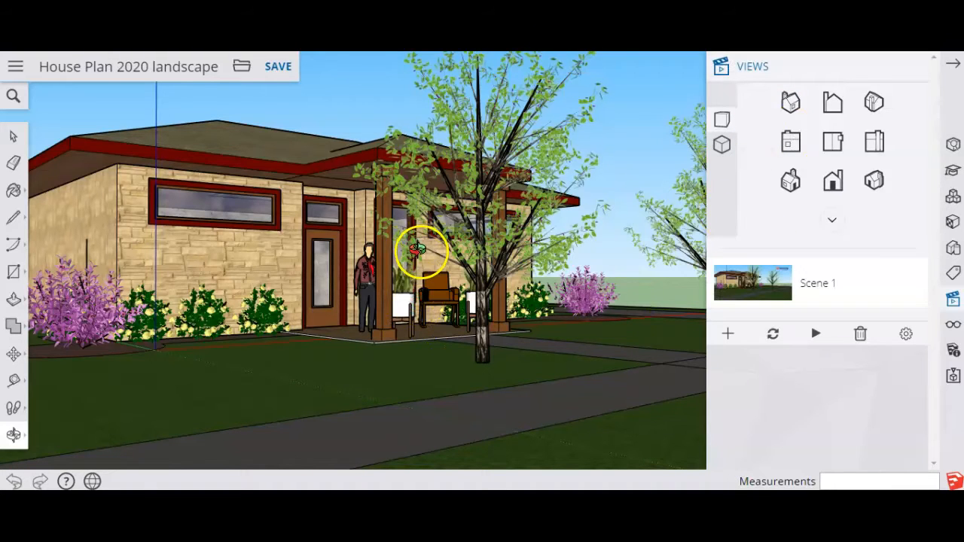
Step: Add a scene of the raised straight-on front view and another of the house's right front corner
left_click_drag(416, 244, 209, 311)
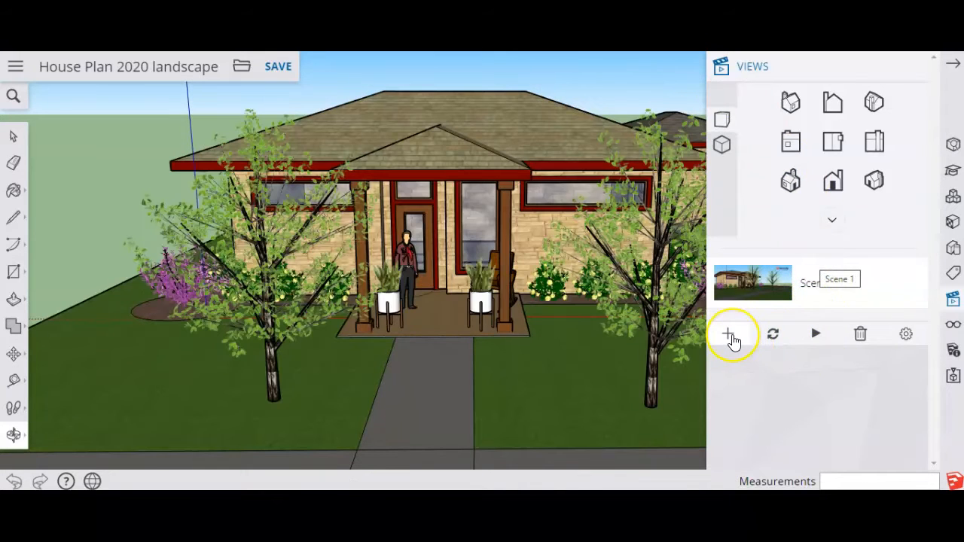
left_click(733, 336)
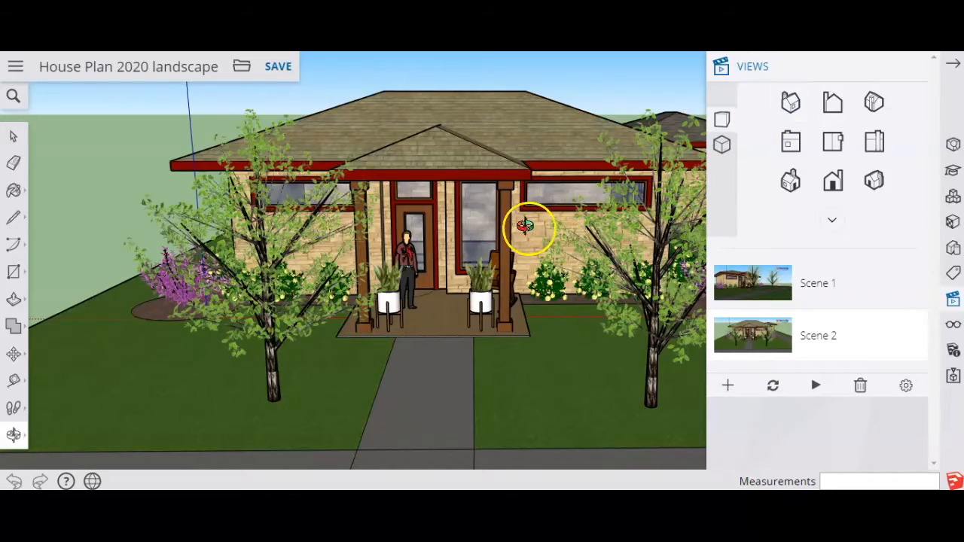
left_click_drag(474, 245, 298, 219)
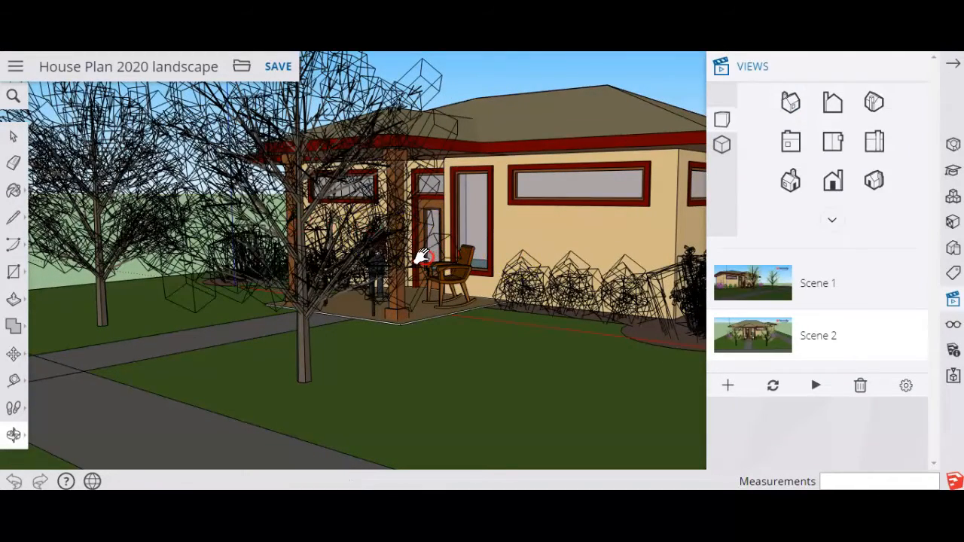
left_click_drag(422, 257, 452, 267)
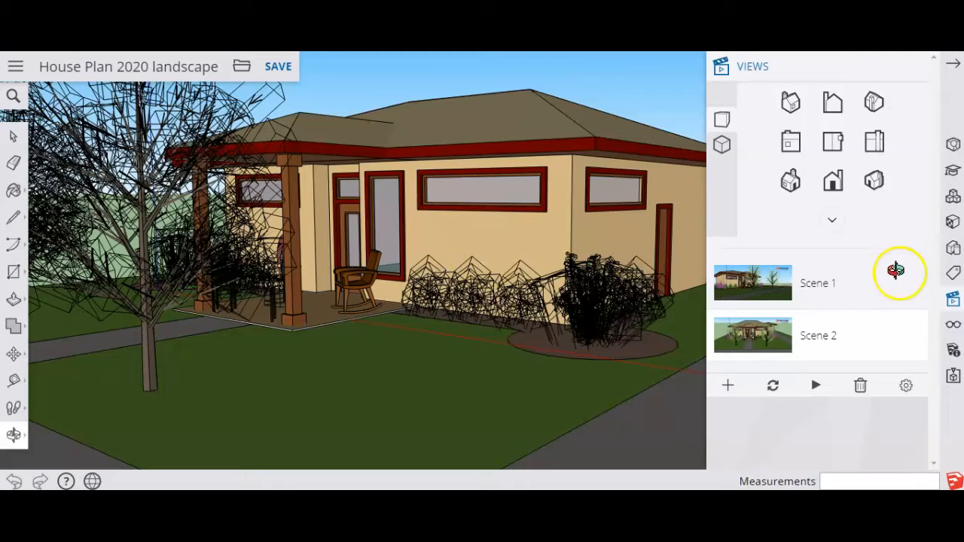
left_click(727, 387)
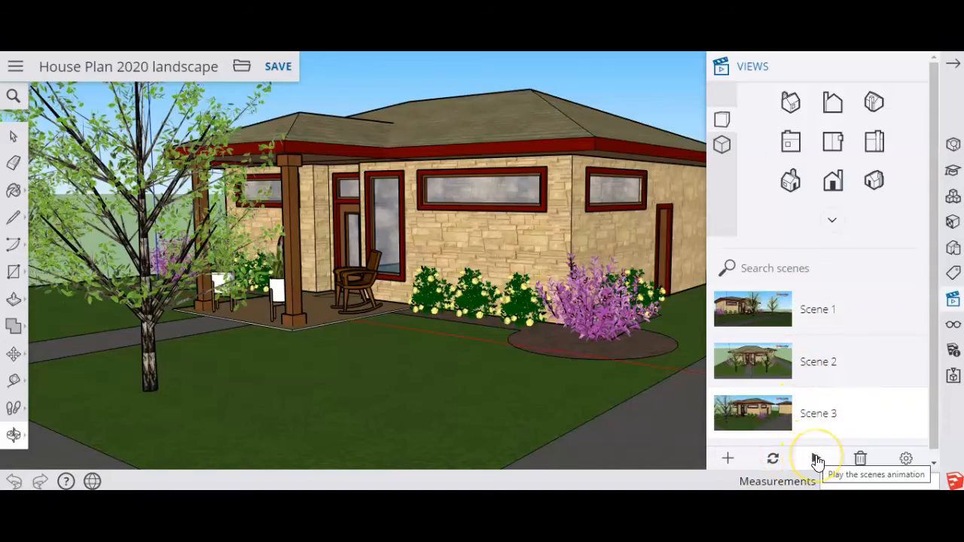
Step: Play the scenes animation and accept animation settings with a 2-second transition time and 0-second delay
left_click(817, 459)
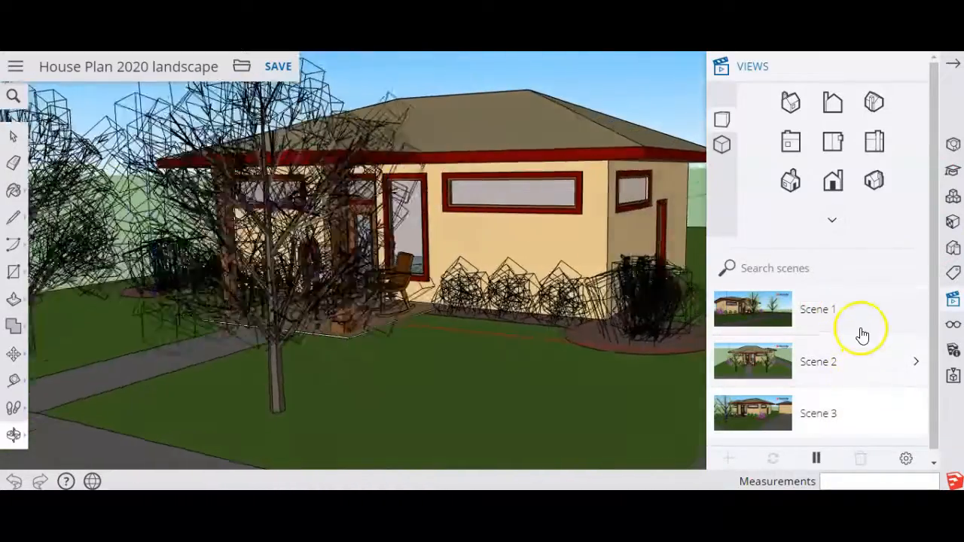
left_click(906, 461)
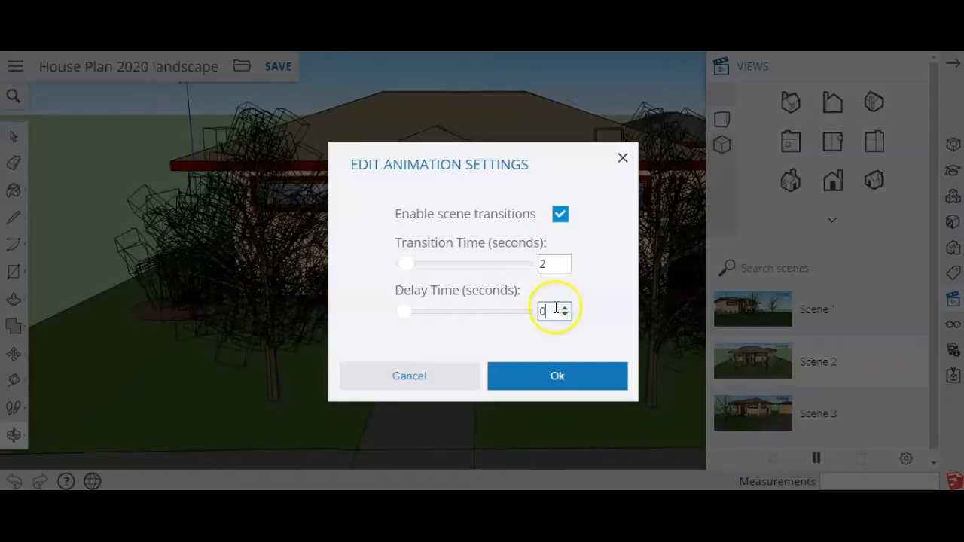
left_click(551, 377)
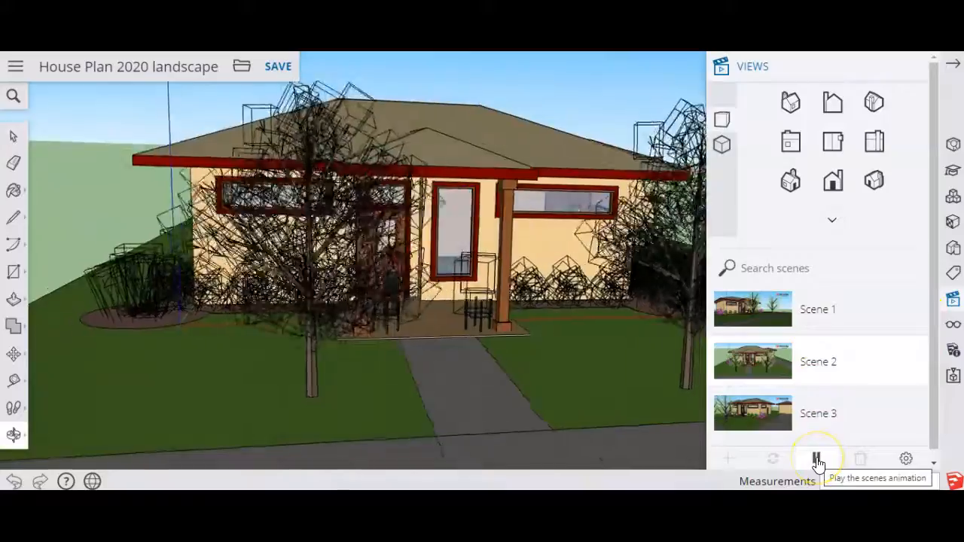
Step: Watch the scenes animation with the Views settings closed, reopen them and pause the animation
left_click(847, 330)
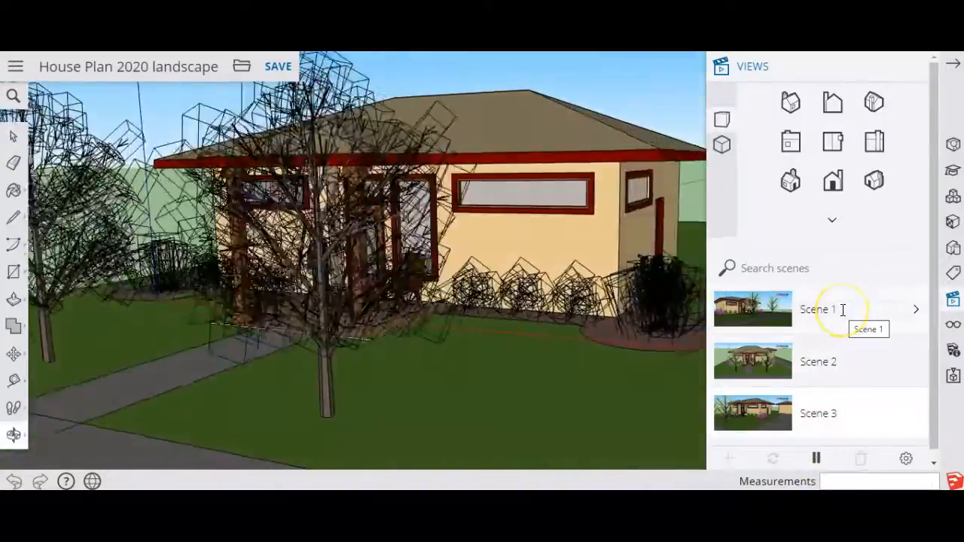
left_click(836, 404)
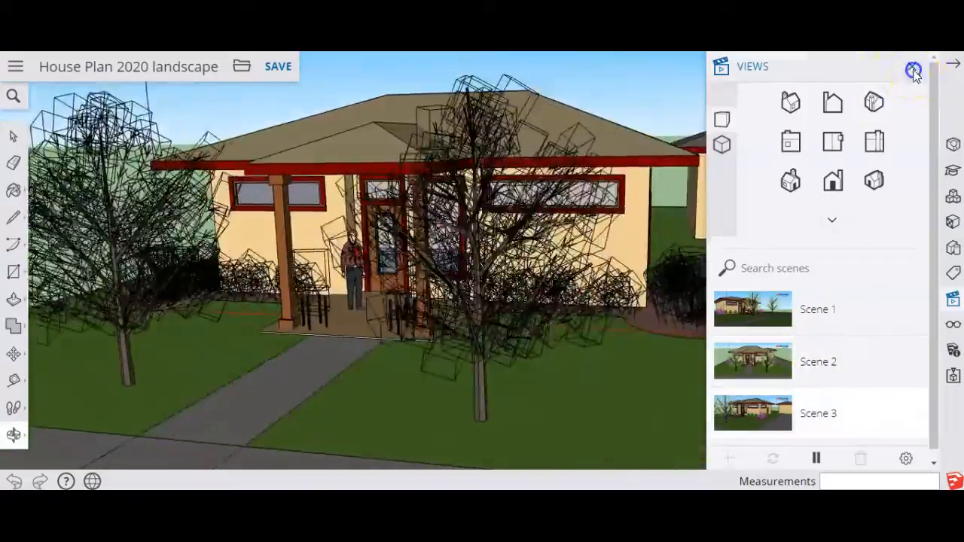
left_click(913, 70)
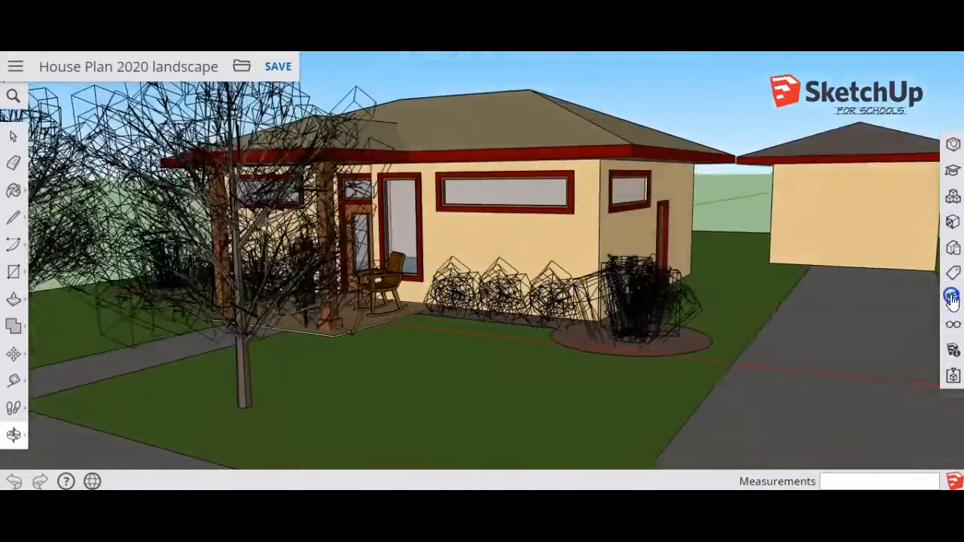
left_click(951, 298)
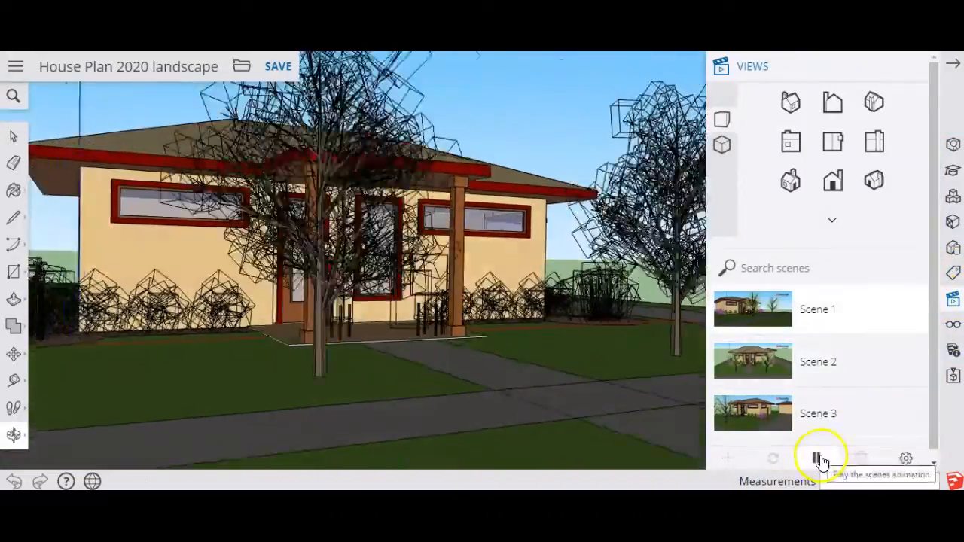
left_click(819, 459)
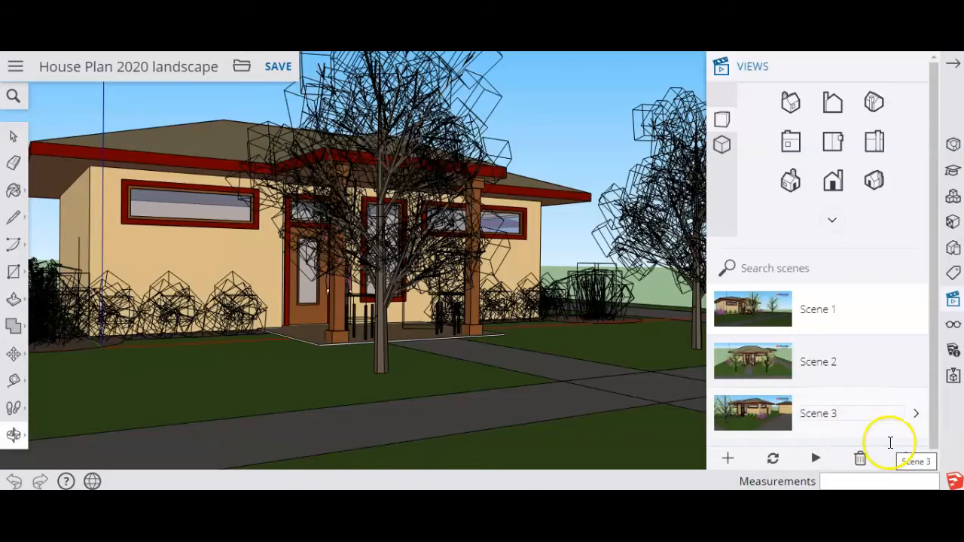
Step: Switch the model to the Scene 3 view and close the Views settings
left_click(818, 309)
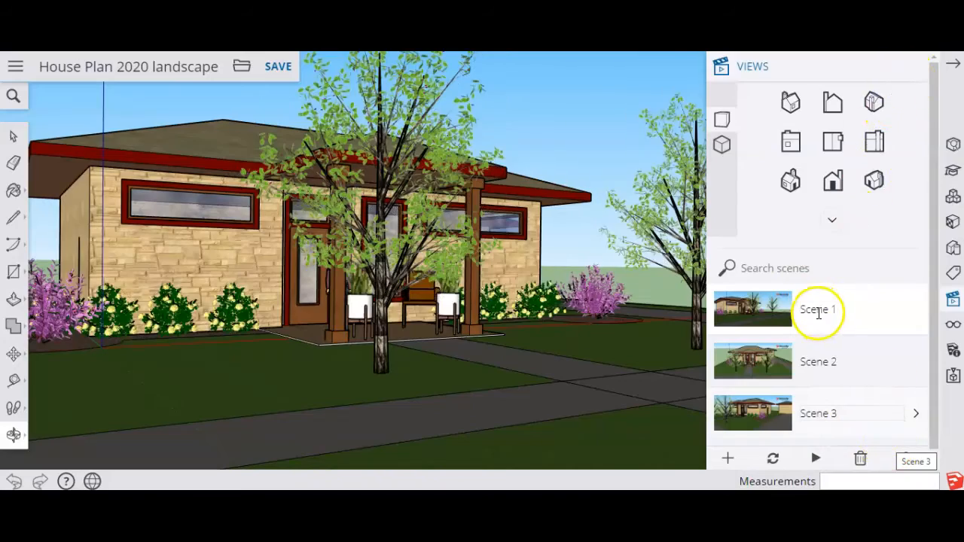
double_click(813, 411)
left_click(753, 411)
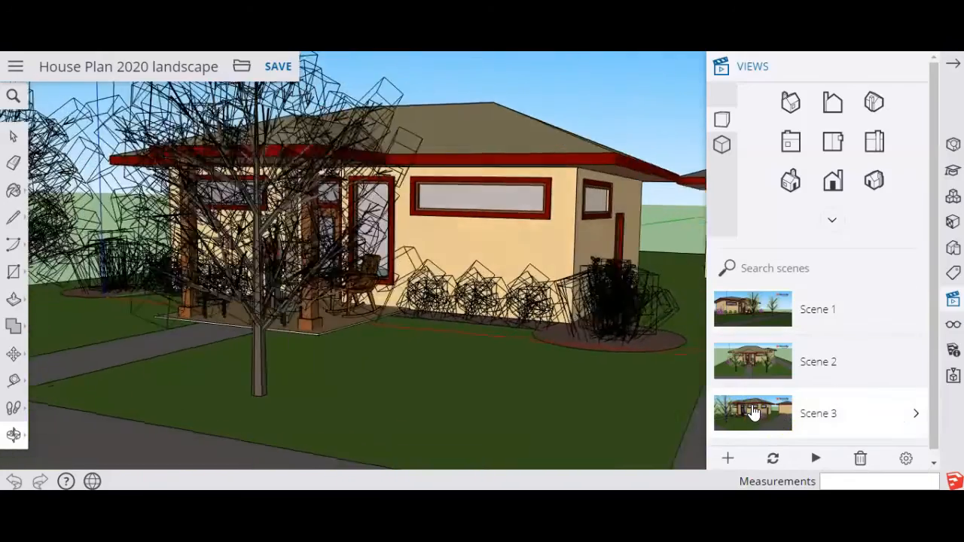
left_click(774, 377)
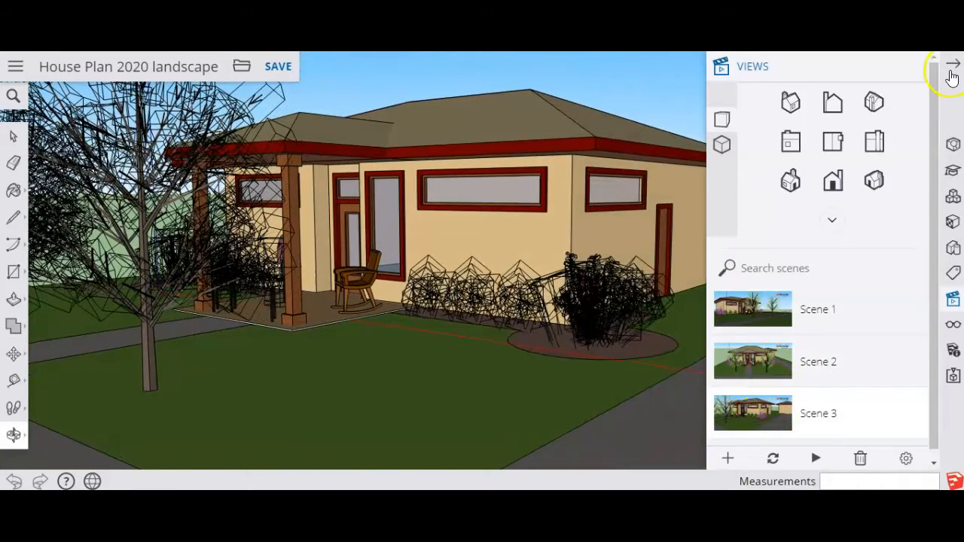
left_click(909, 70)
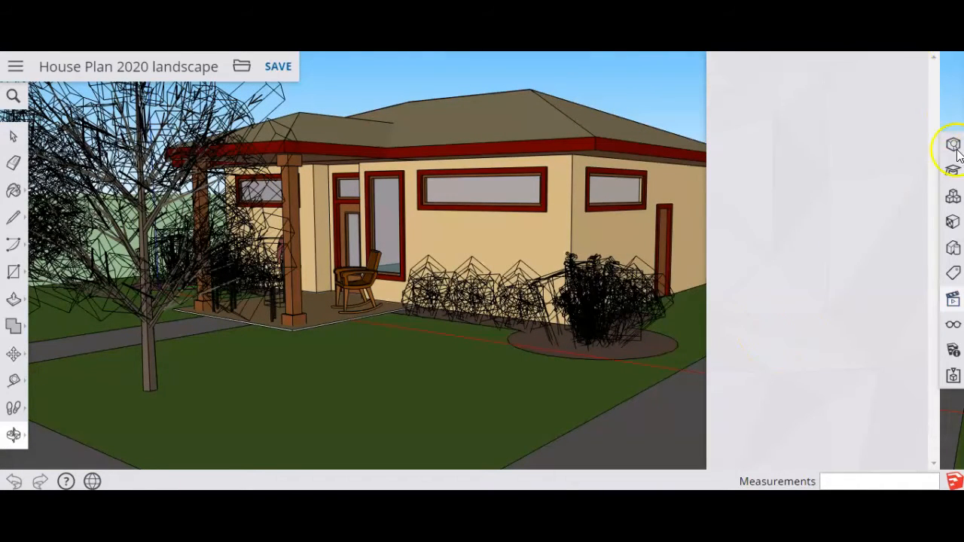